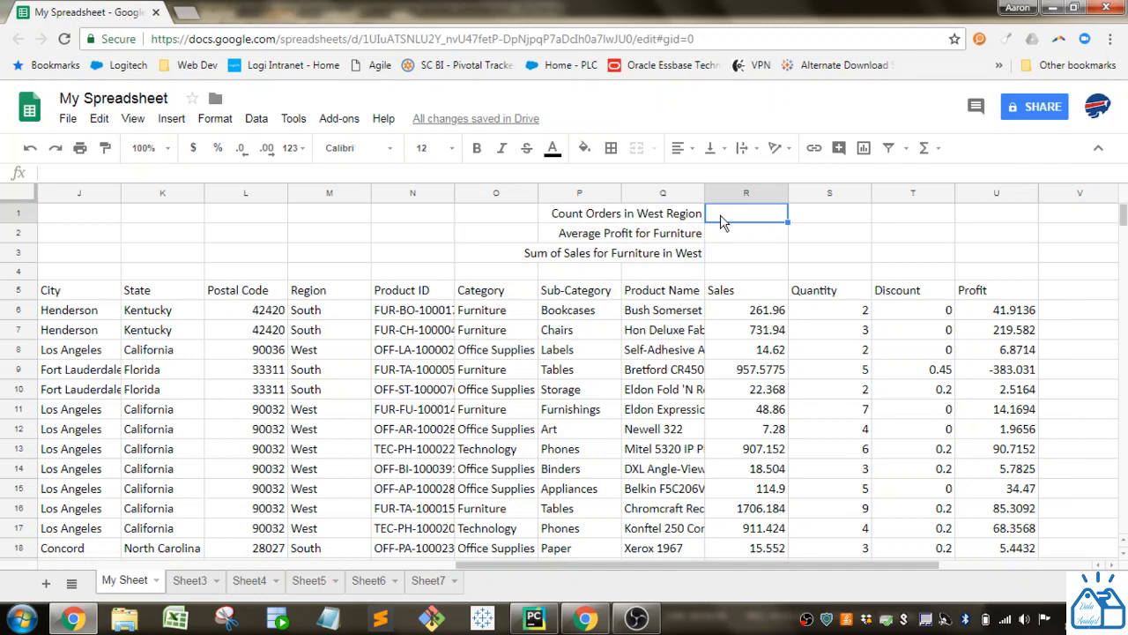
Enter a COUNTIF formula in R1 that counts "West" in the Region range M6:M9999.
text(=)
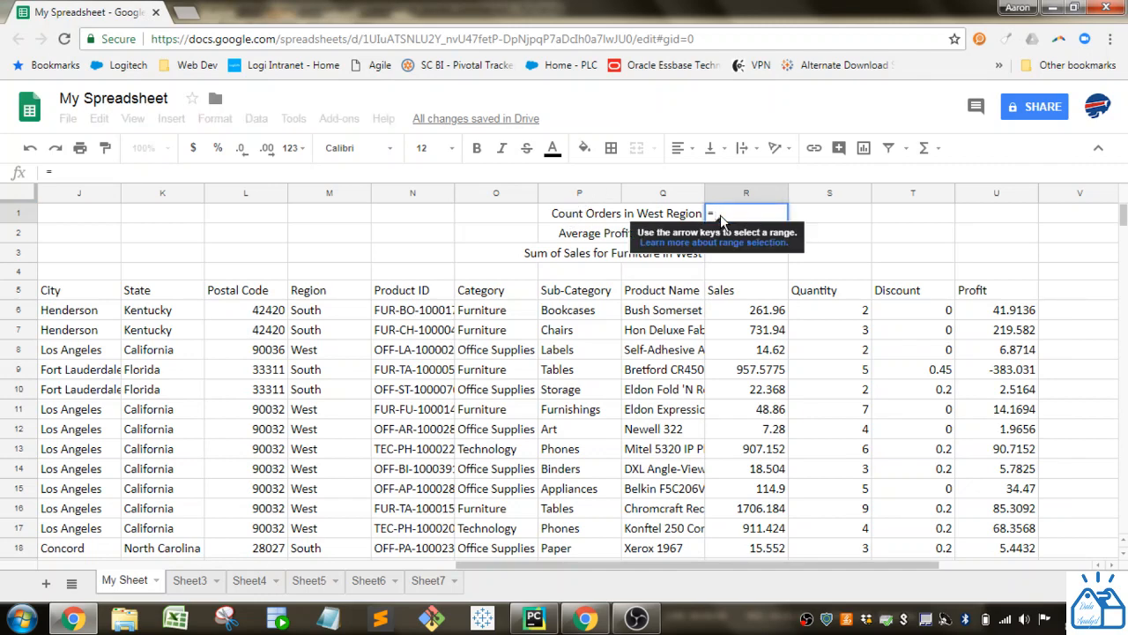
text(count)
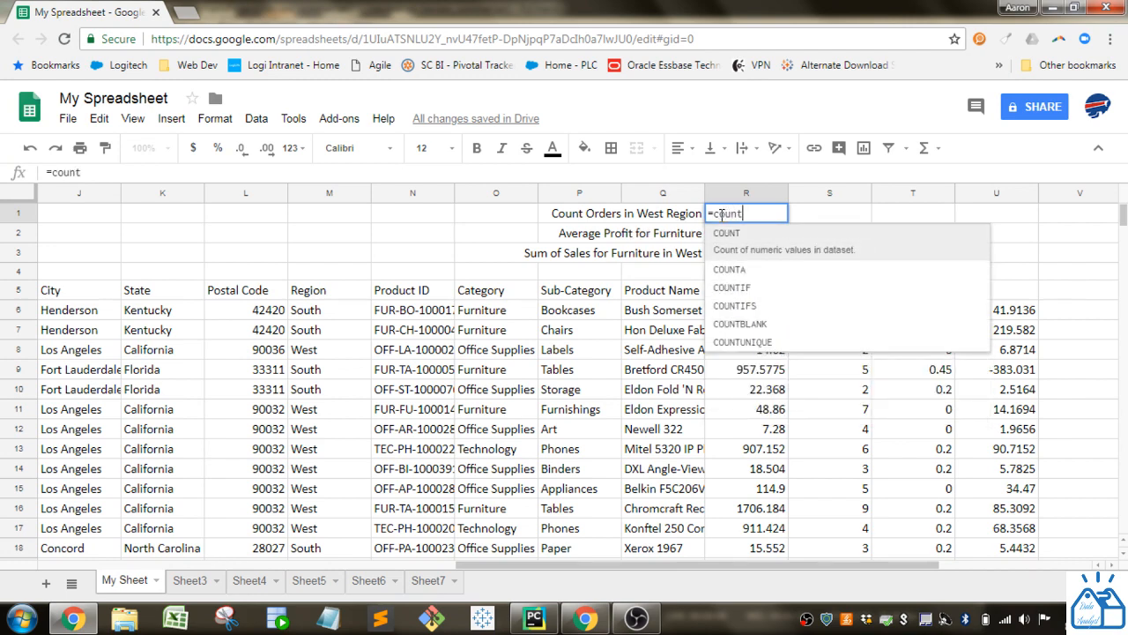
key(Down)
key(Down)
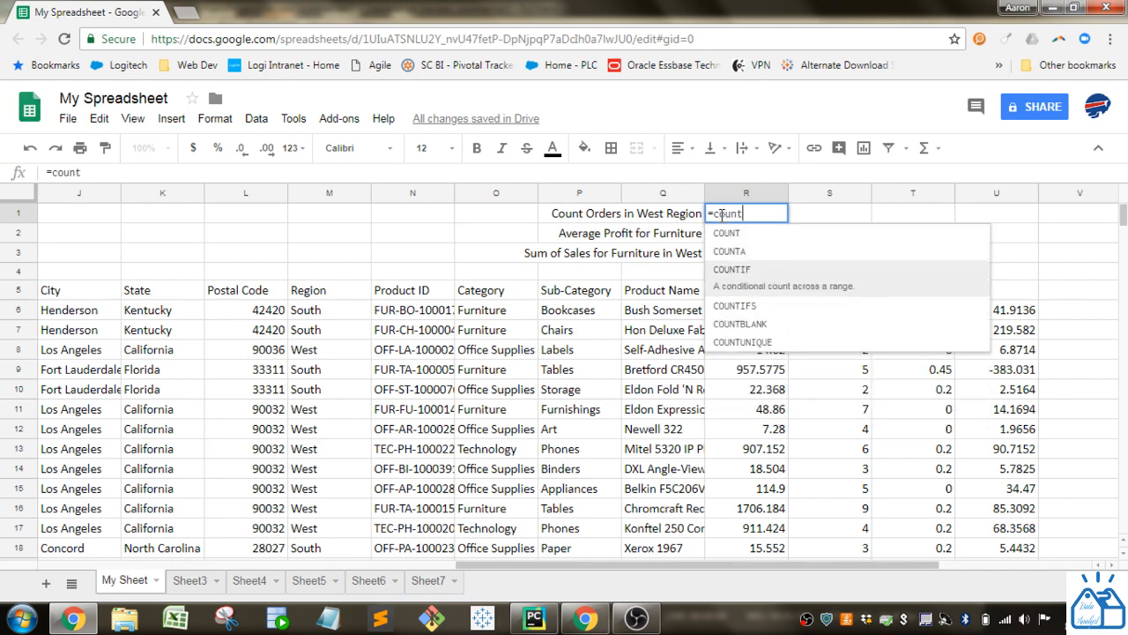
key(Tab)
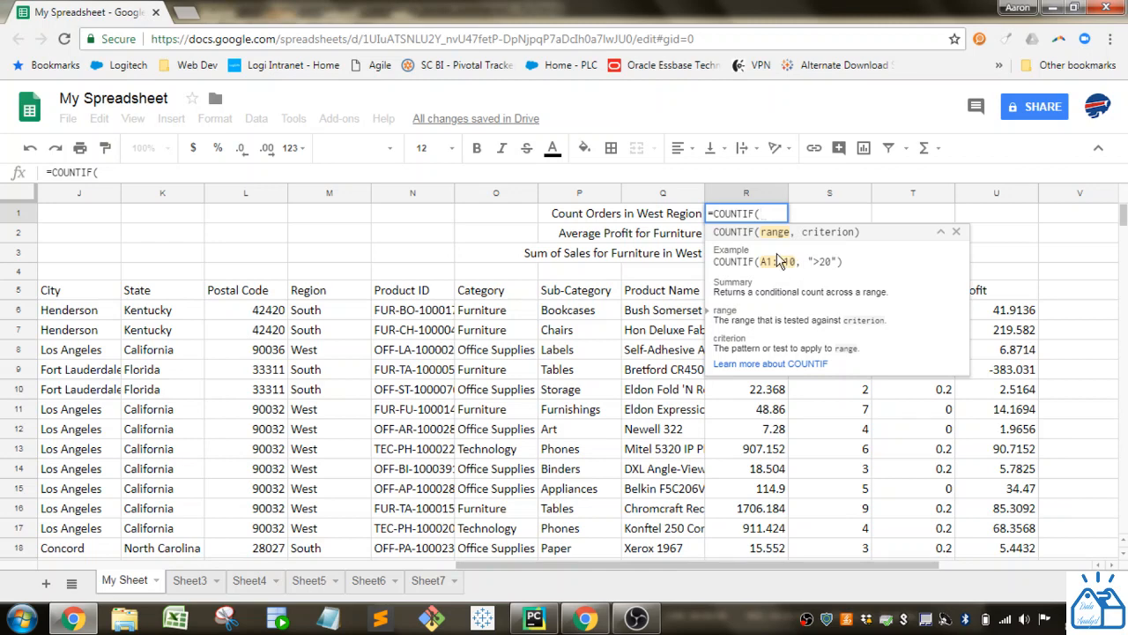
click(332, 310)
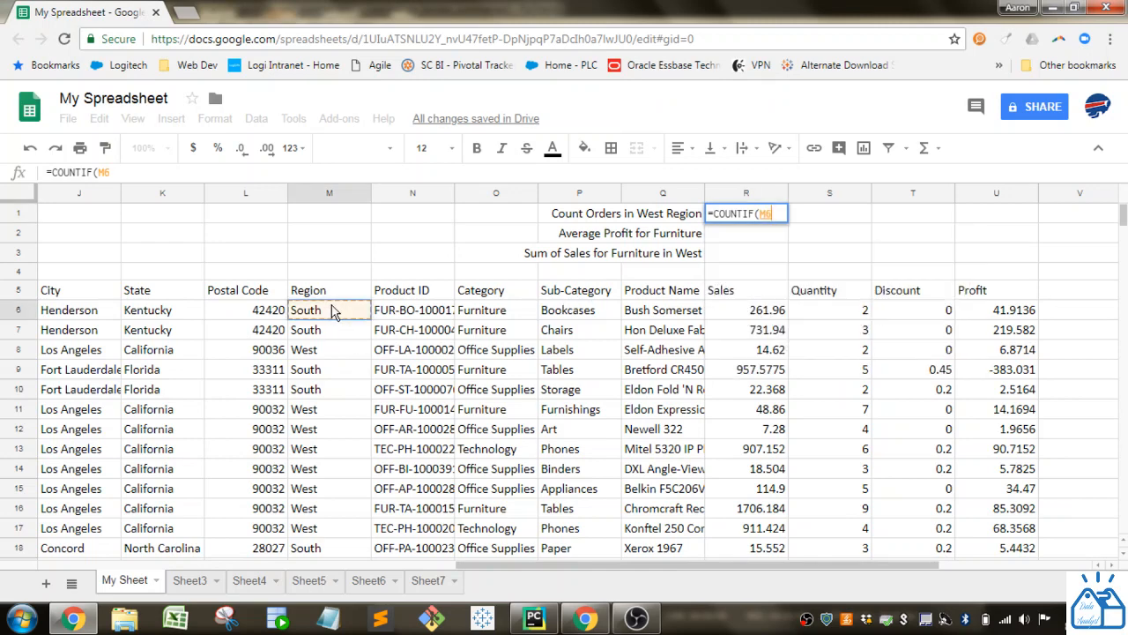
key(ctrl+shift+Down)
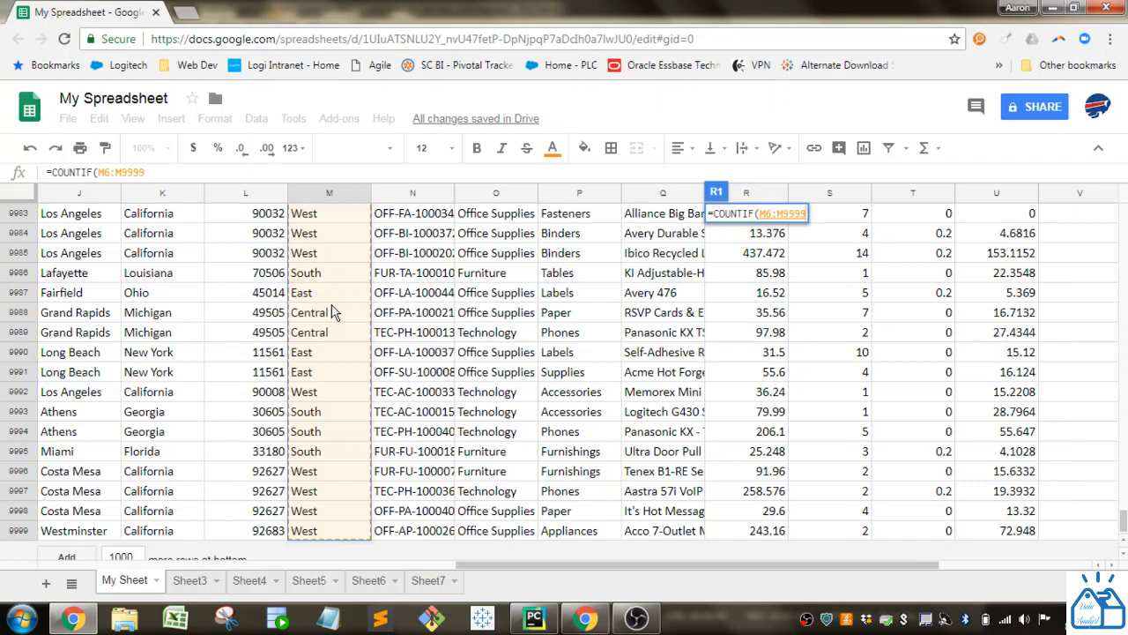
text(,)
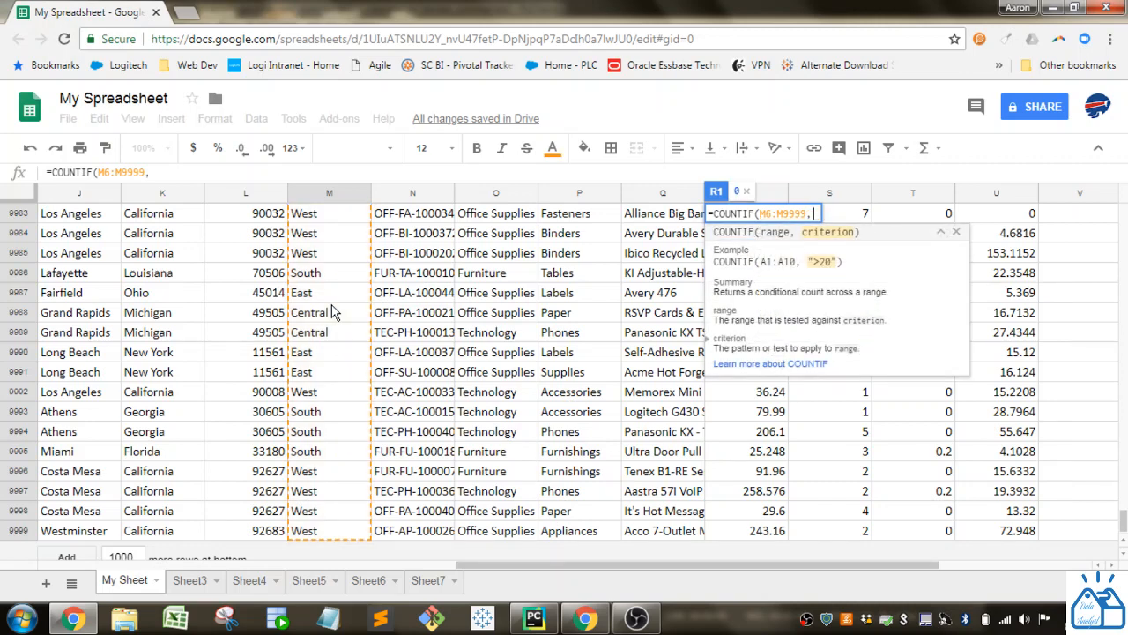
text("We)
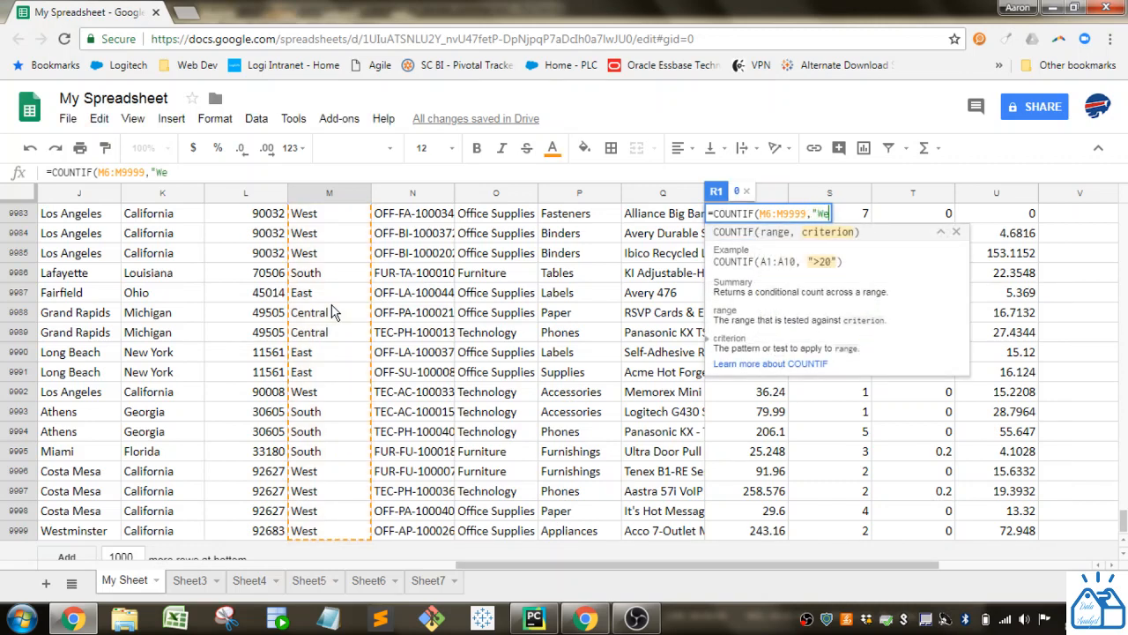
text(st"))
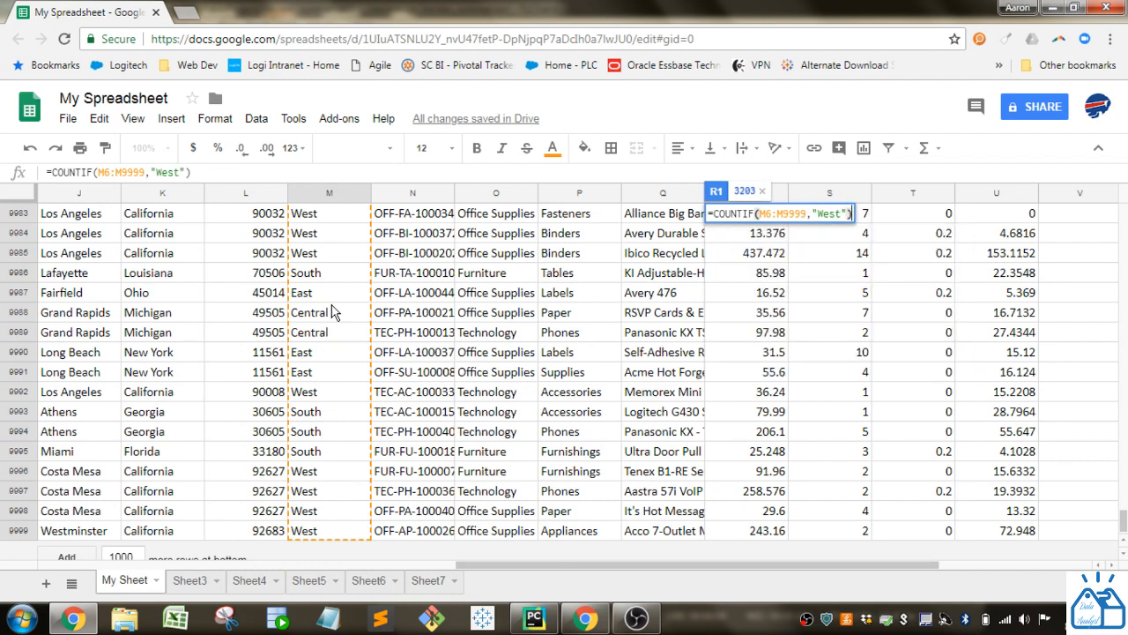
key(Return)
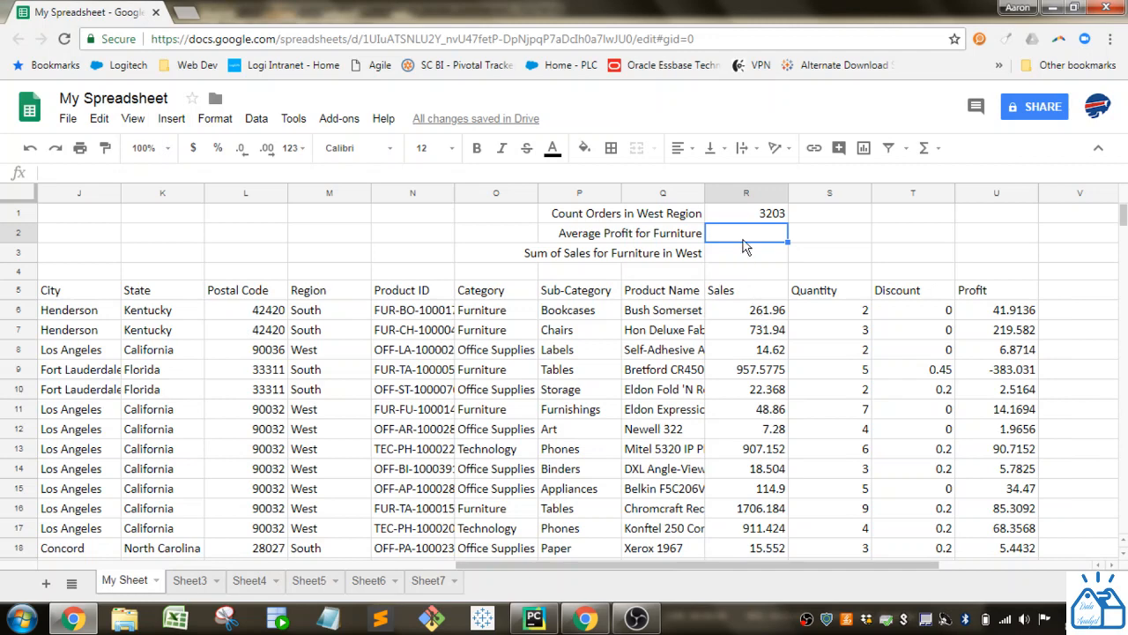
Begin an AVERAGEIF formula in R2 with the Category range O6:O9999 as criteria range and "Furniture" as criterion.
text(=avera)
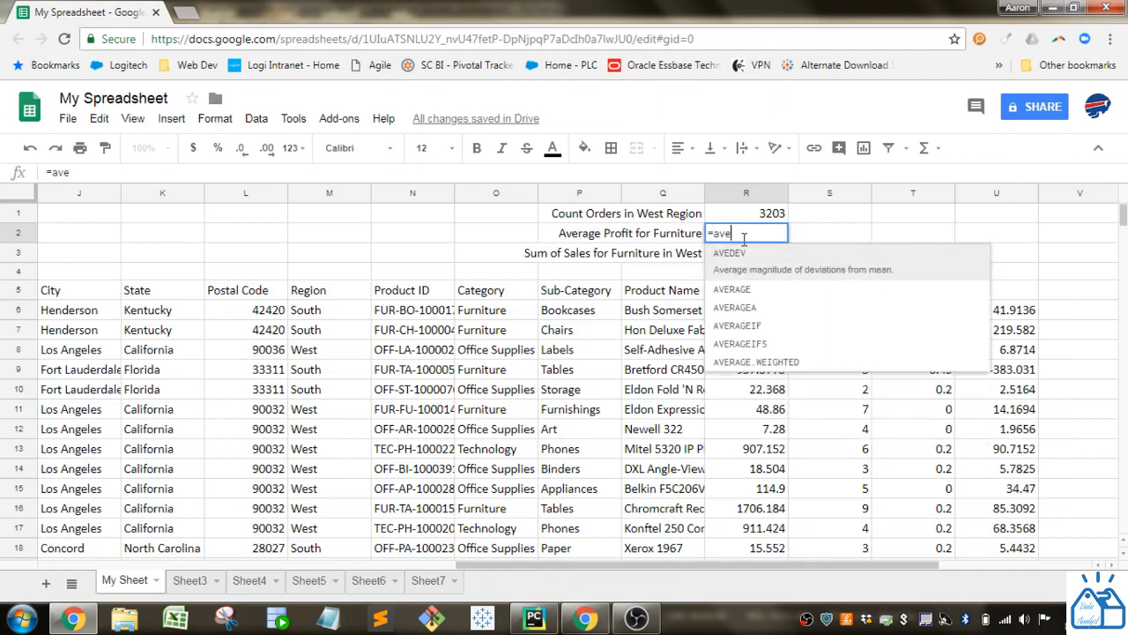
key(Down)
key(Down)
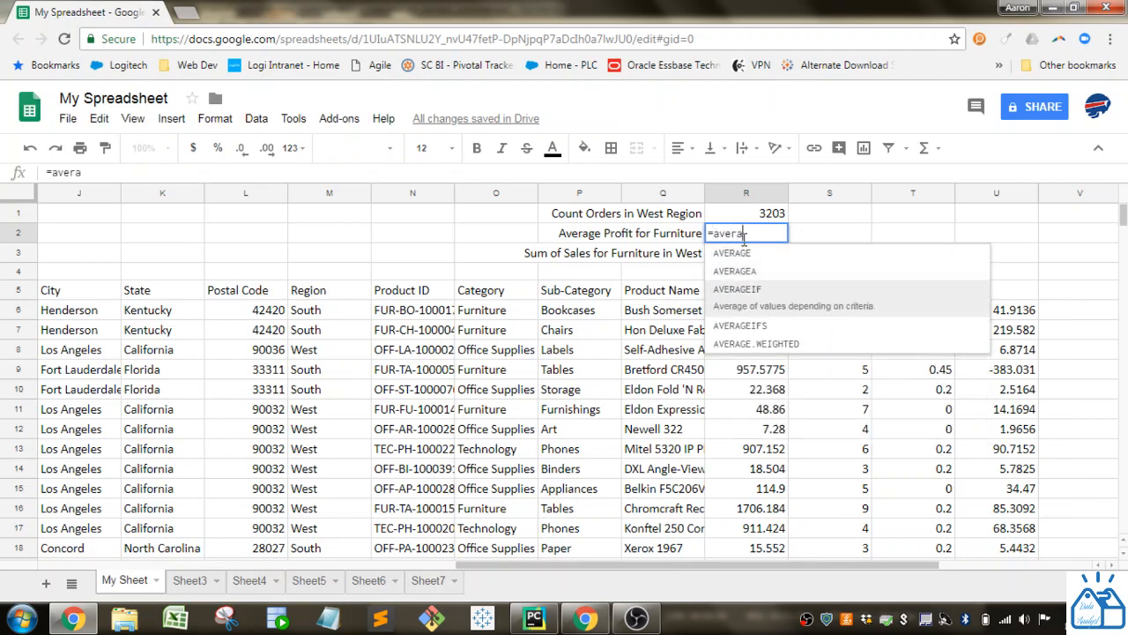
key(Tab)
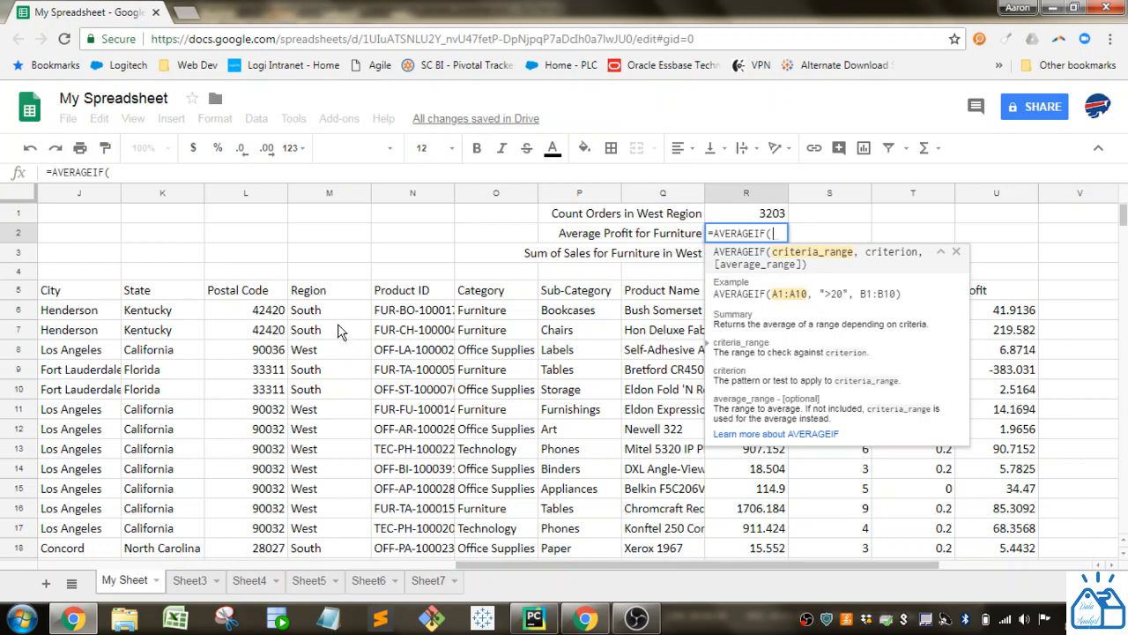
click(482, 318)
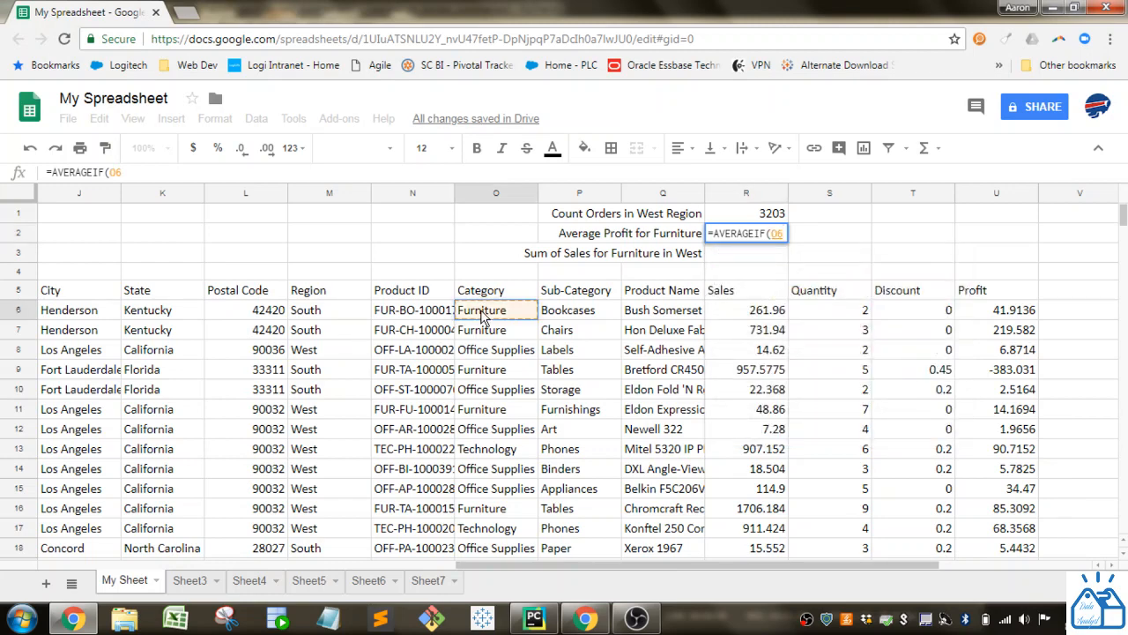
key(ctrl+shift+Down)
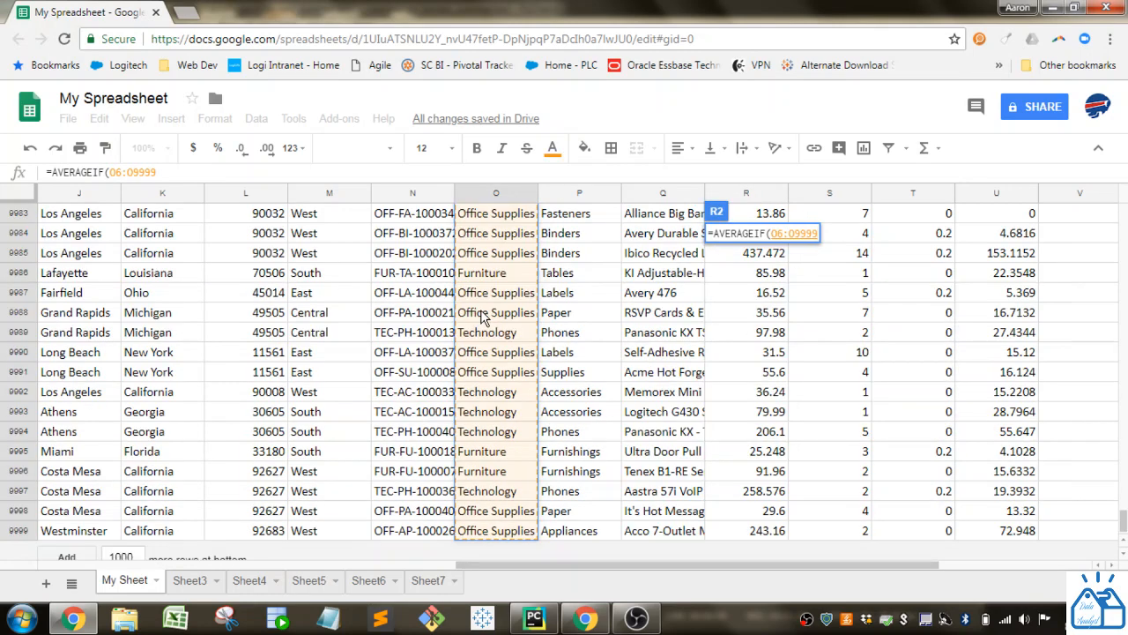
text(,)
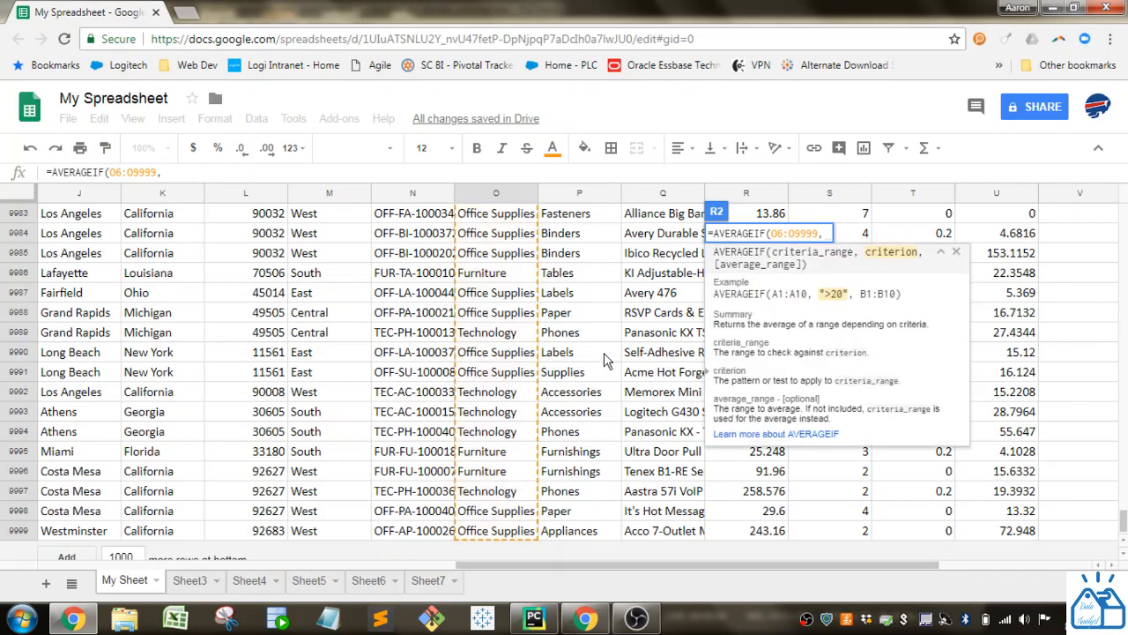
text("Fur)
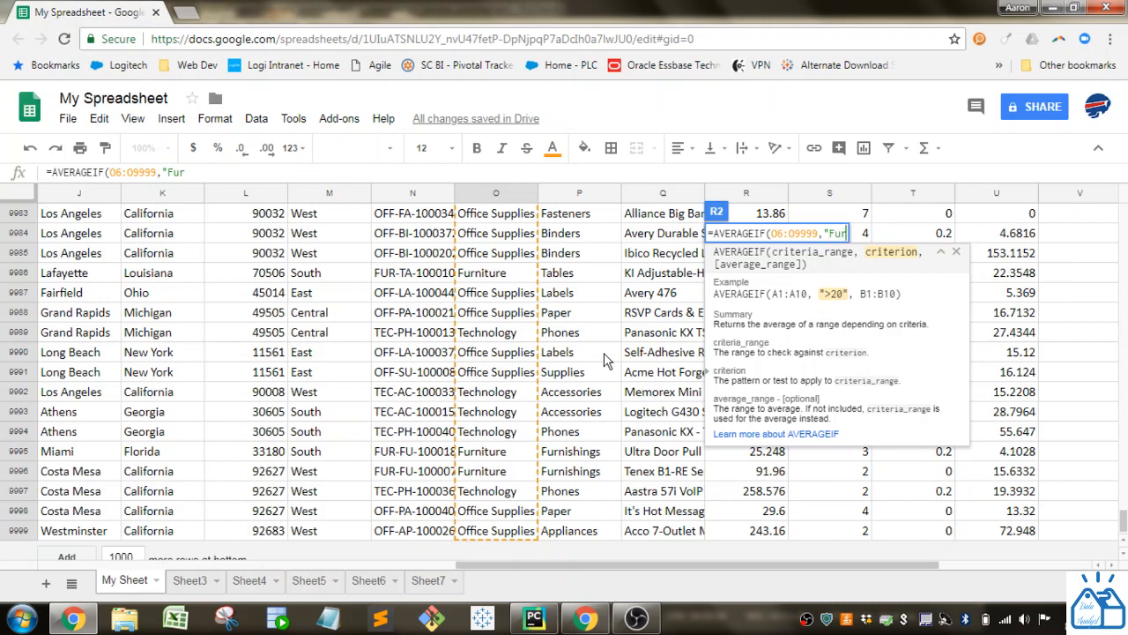
text(niture",)
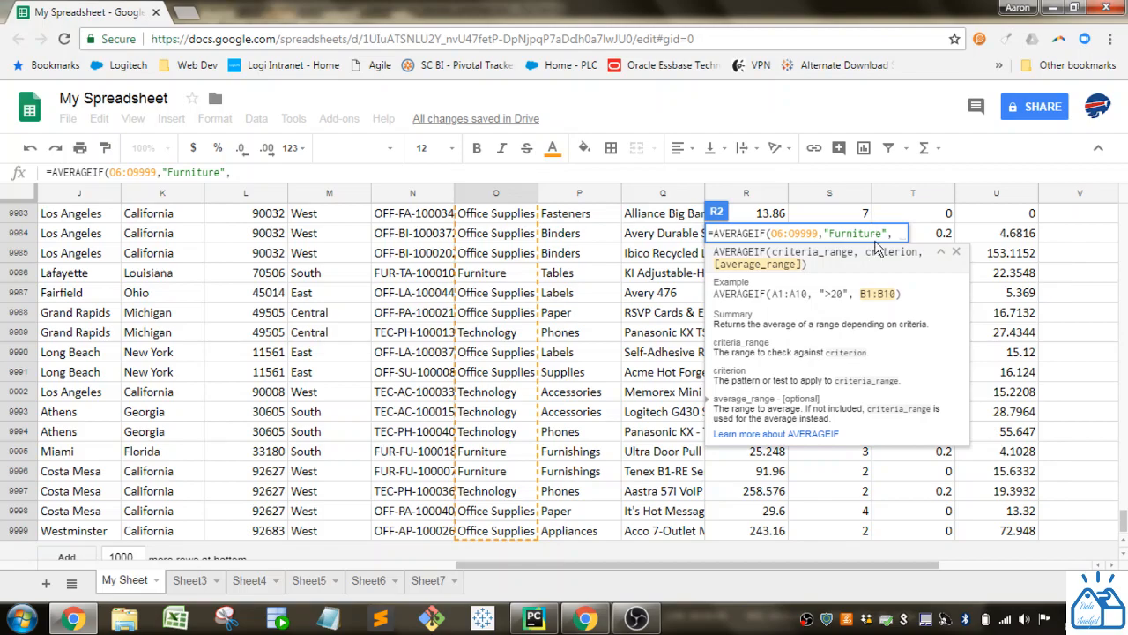
Complete the AVERAGEIF formula in R2 with the Profit range U6:U9999 as the average range.
drag(1126, 511, 1116, 201)
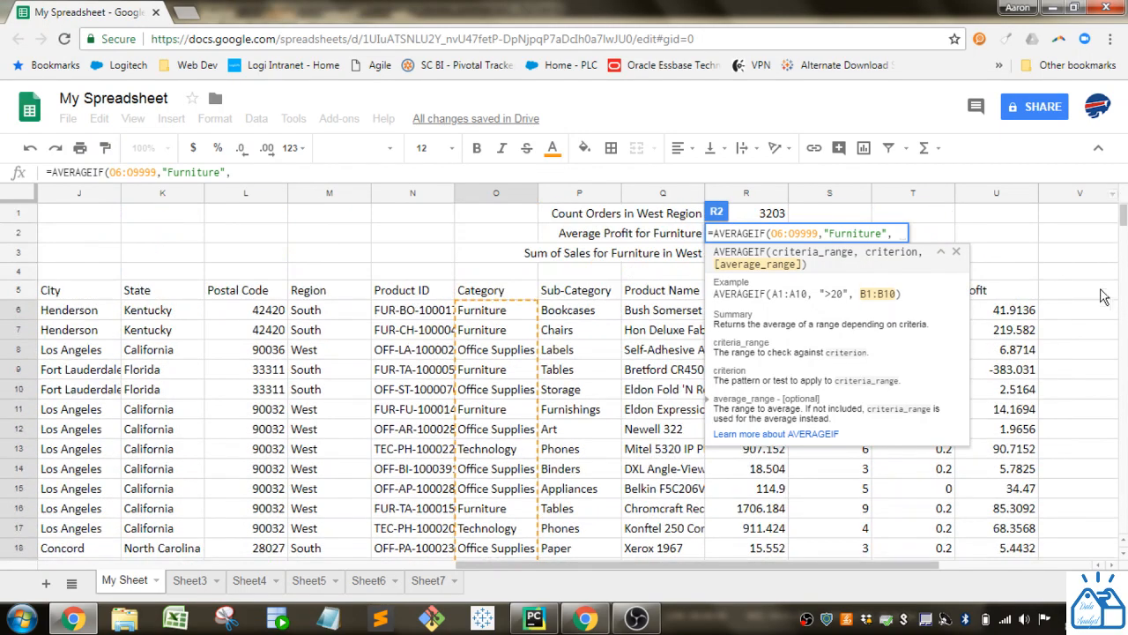
click(1003, 311)
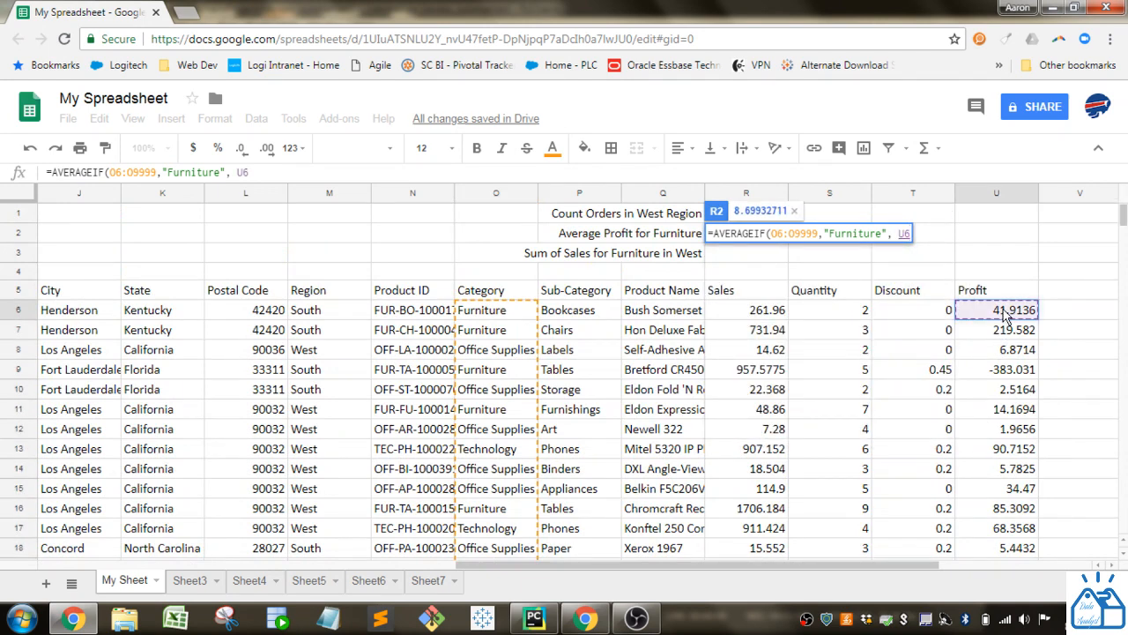
key(ctrl+shift+Down)
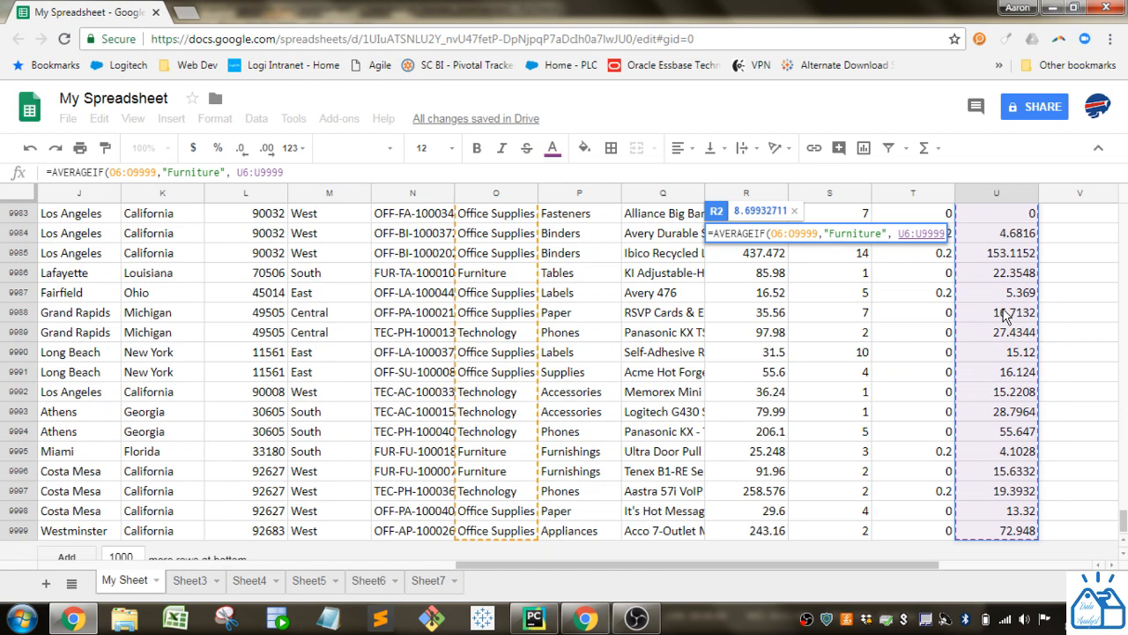
text())
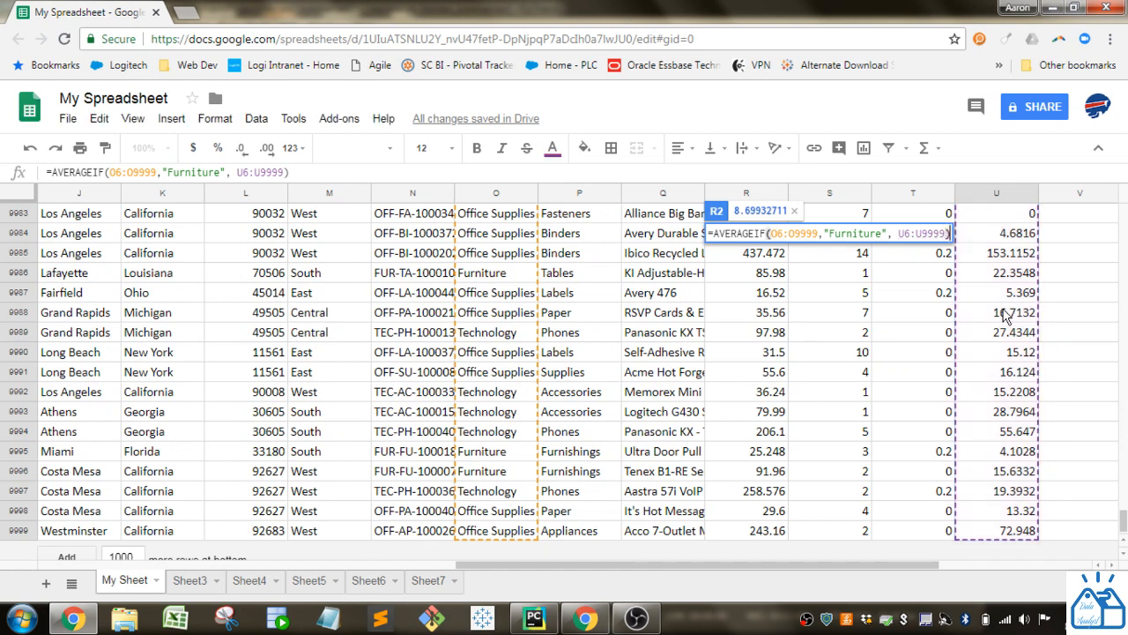
key(Return)
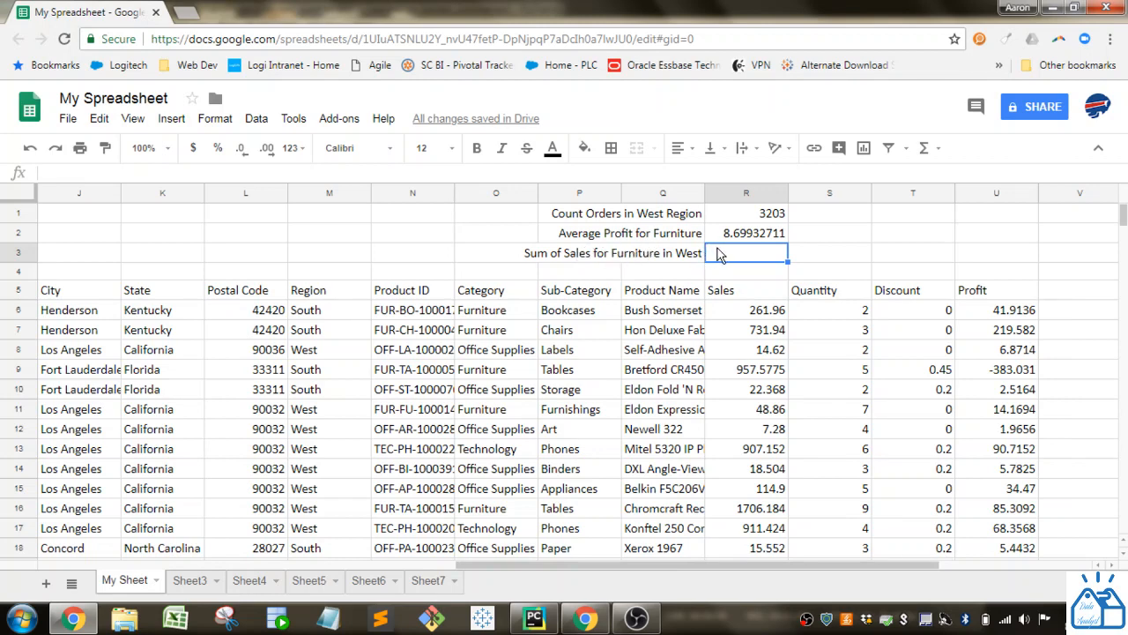
Begin a SUMIFS formula in R3 with the Sales range R6:R9999 as the sum range.
text(=sum)
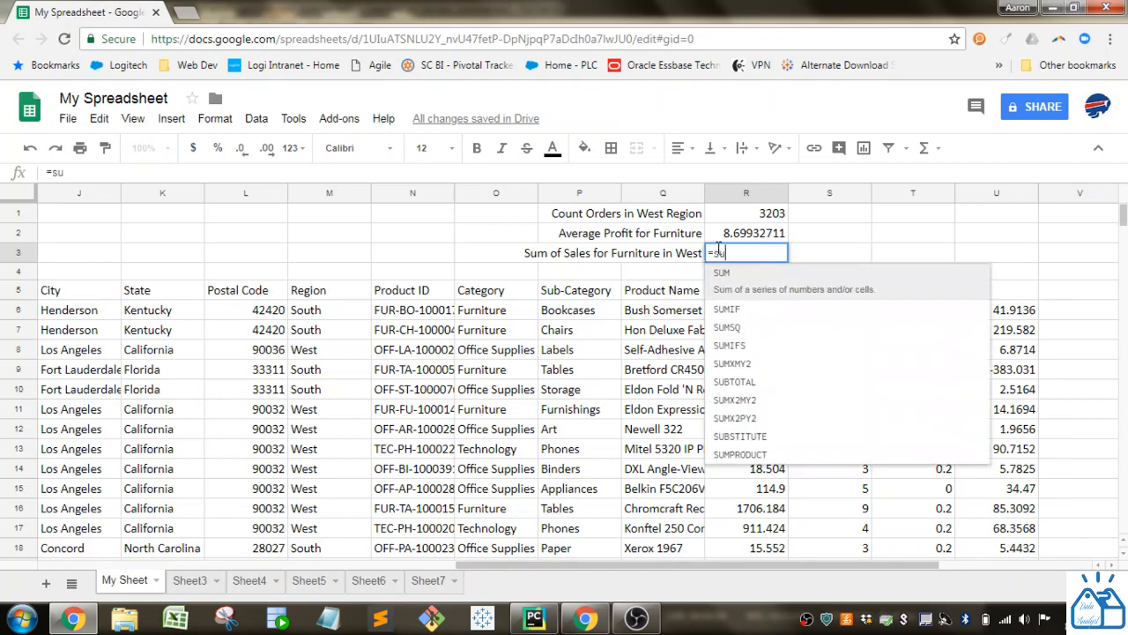
key(Down)
key(Down)
key(Down)
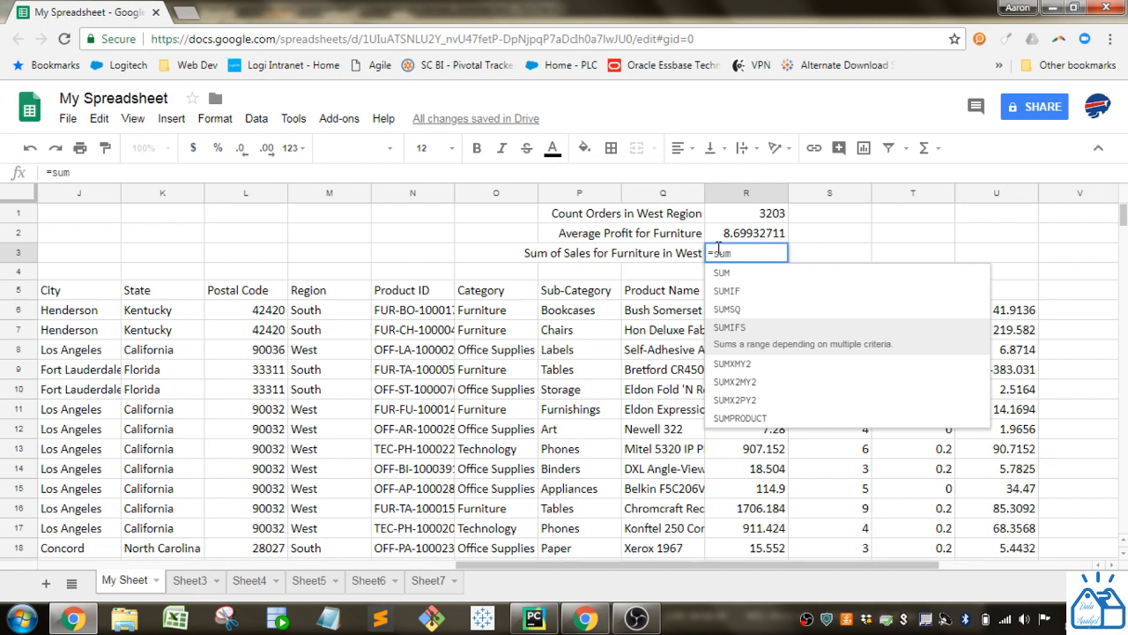
text(ifs)
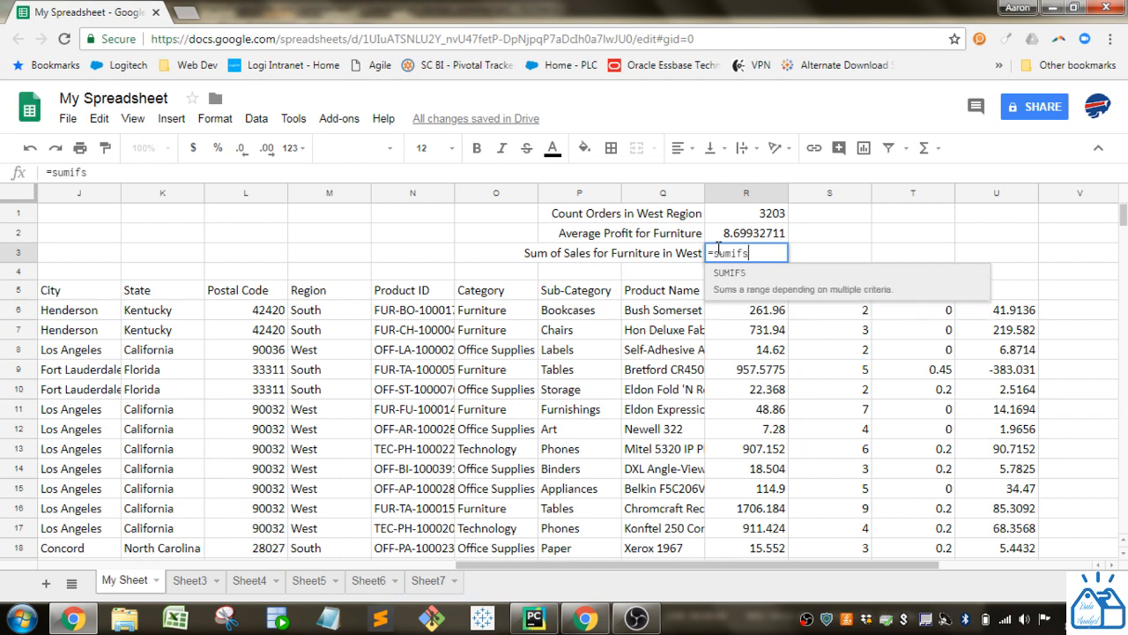
text(()
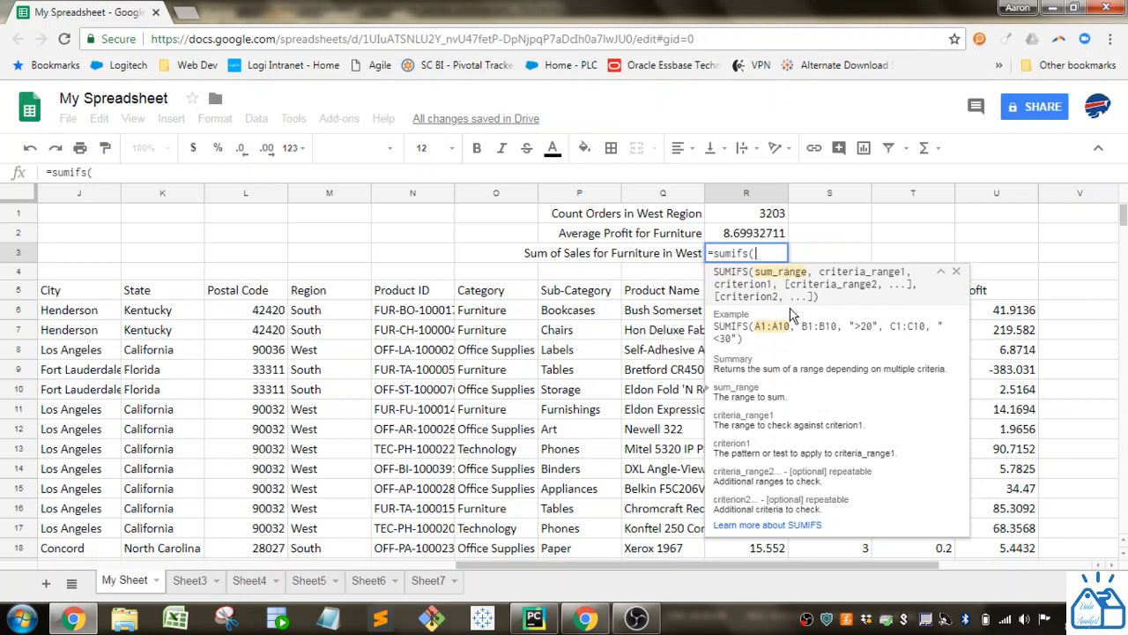
click(681, 355)
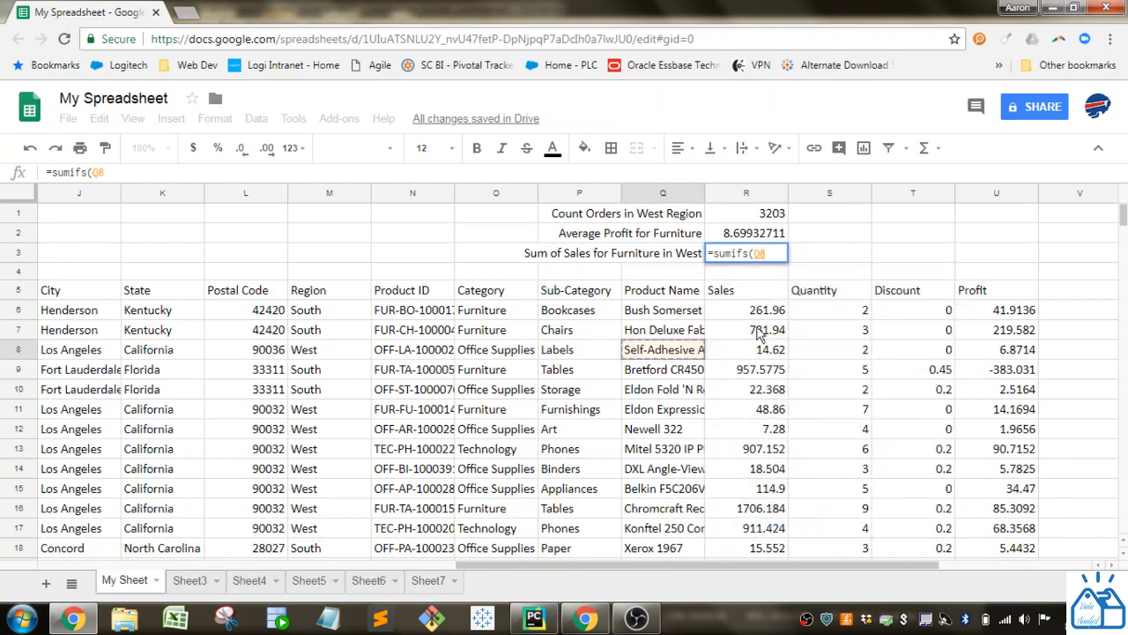
click(767, 319)
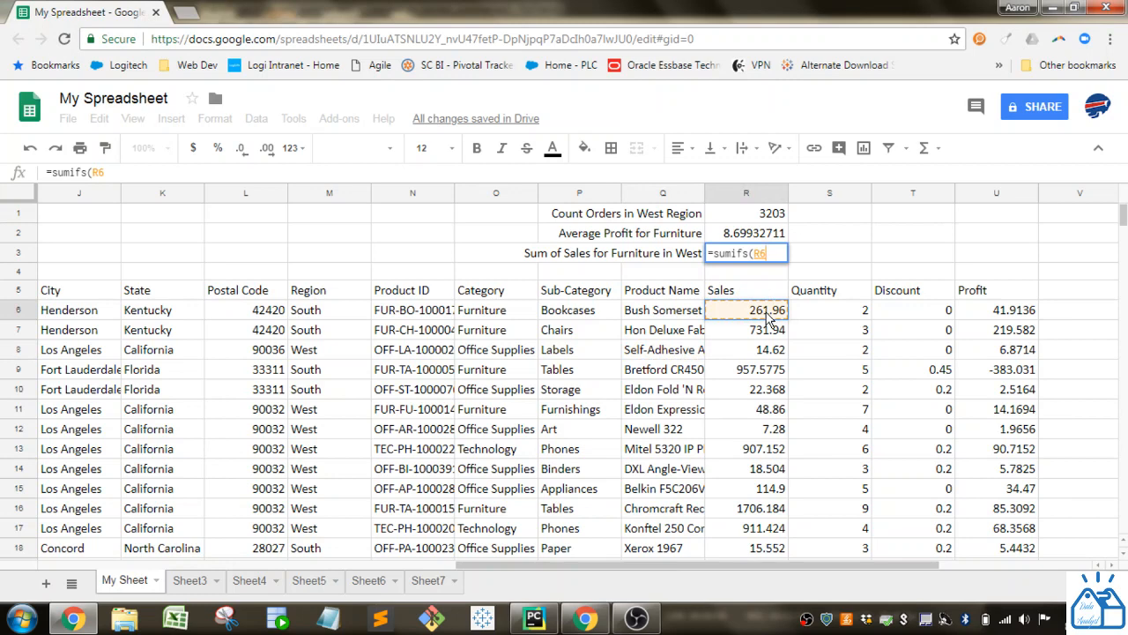
key(ctrl+shift+Down)
text(,)
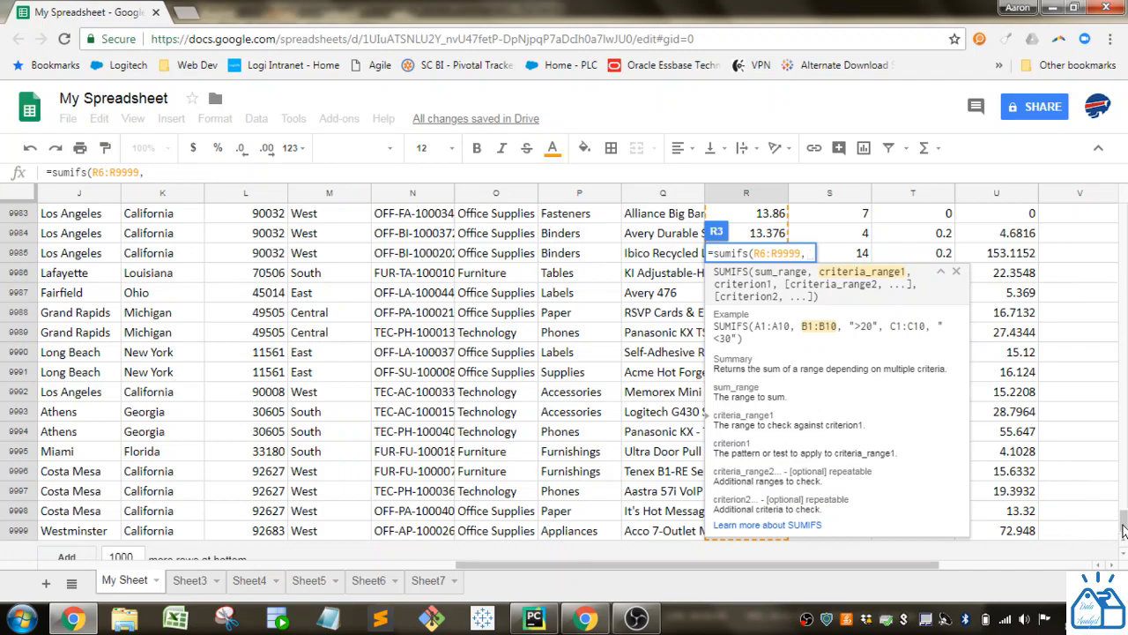
Add the Category range O6:O9999 with criterion "Furniture" as the first condition of the SUMIFS formula in R3.
drag(1123, 526, 1117, 212)
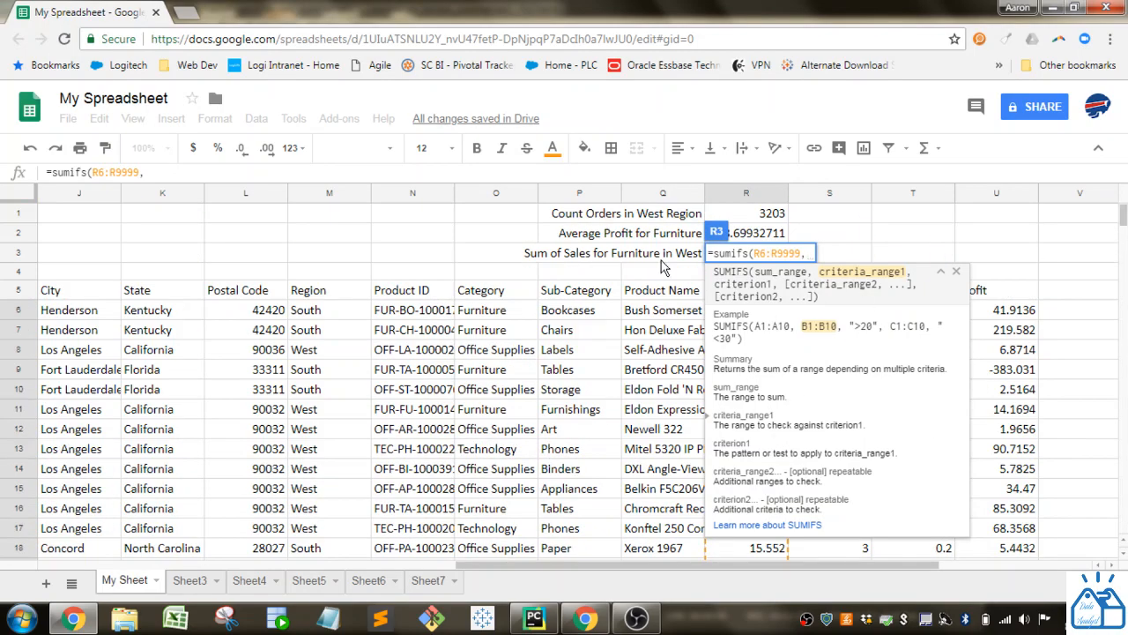
click(499, 314)
key(ctrl+shift+Down)
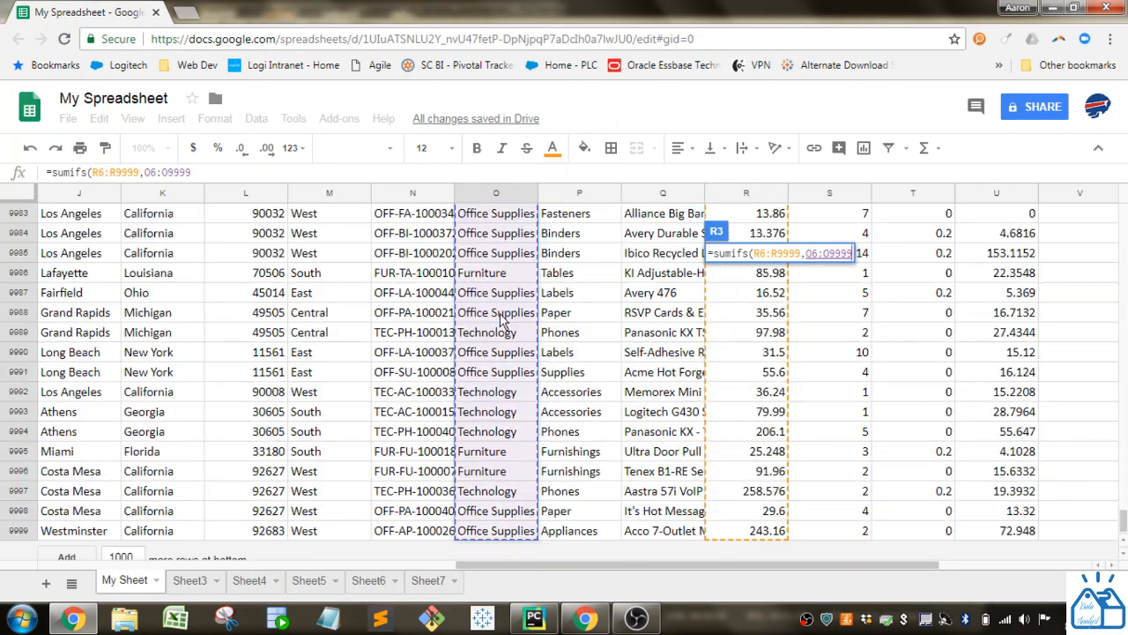
text(,)
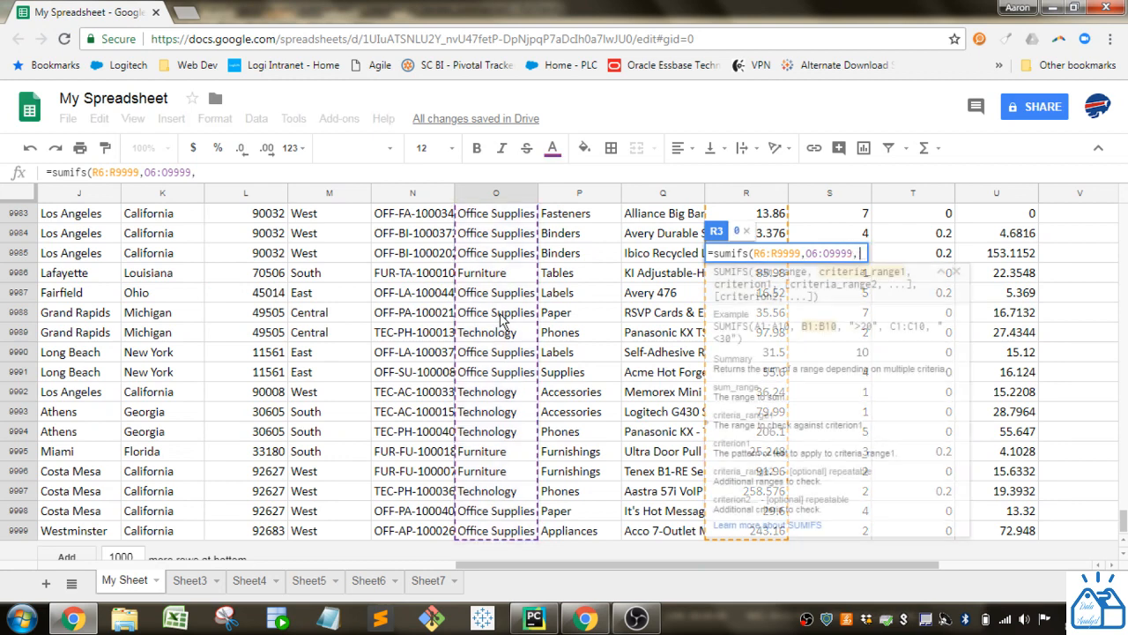
text("F)
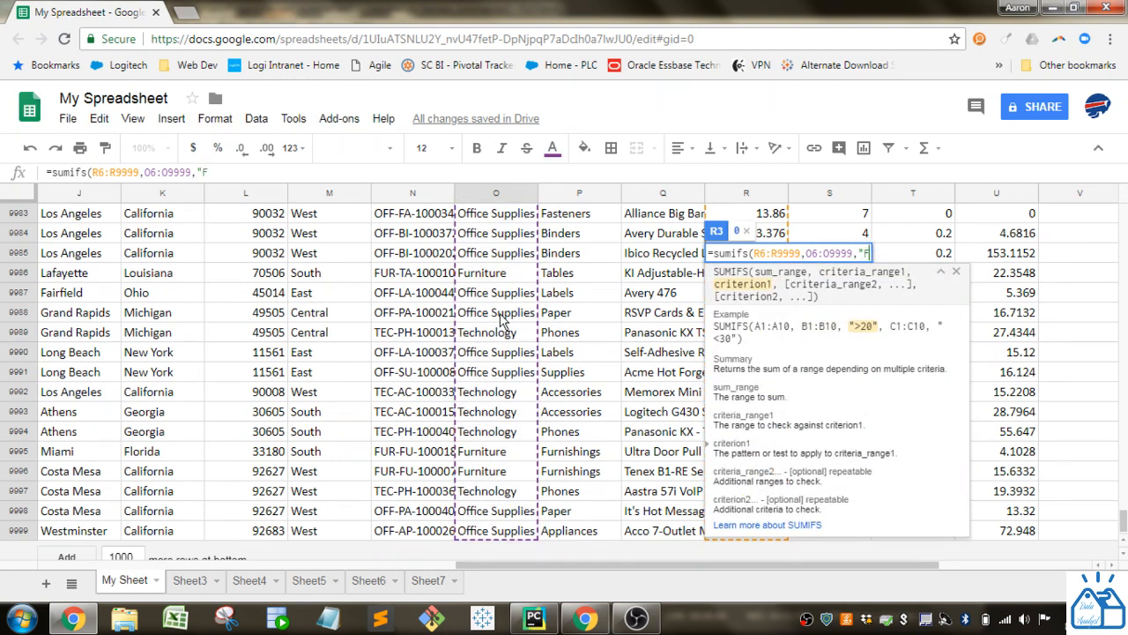
text(urniture",)
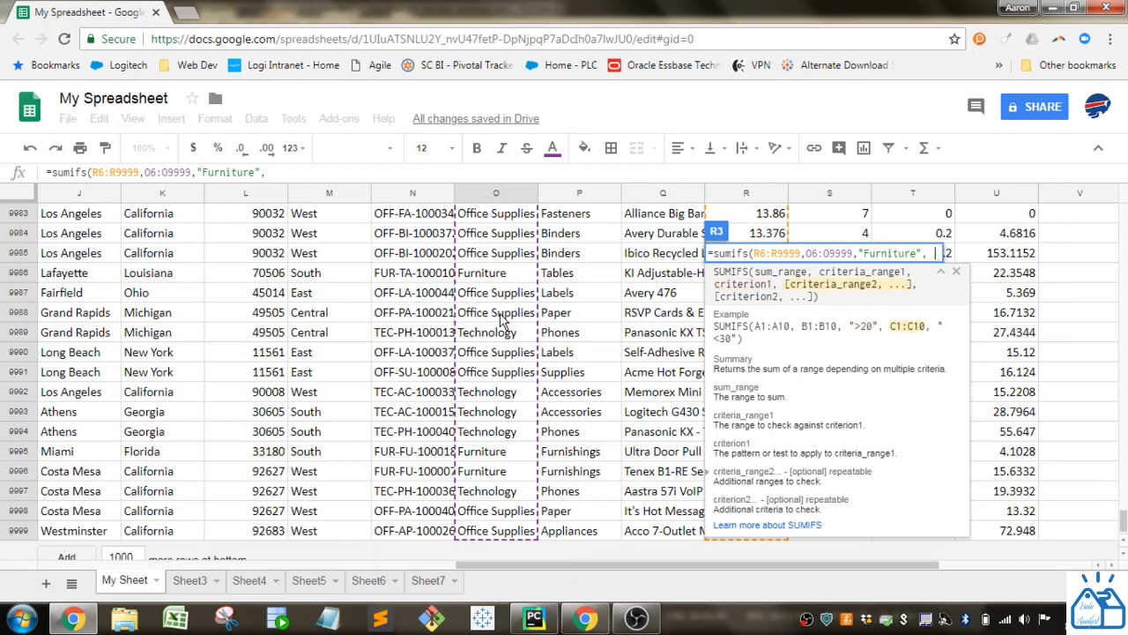
Add the Region range M6:M9999 as the second criteria range of the SUMIFS formula in R3.
click(330, 256)
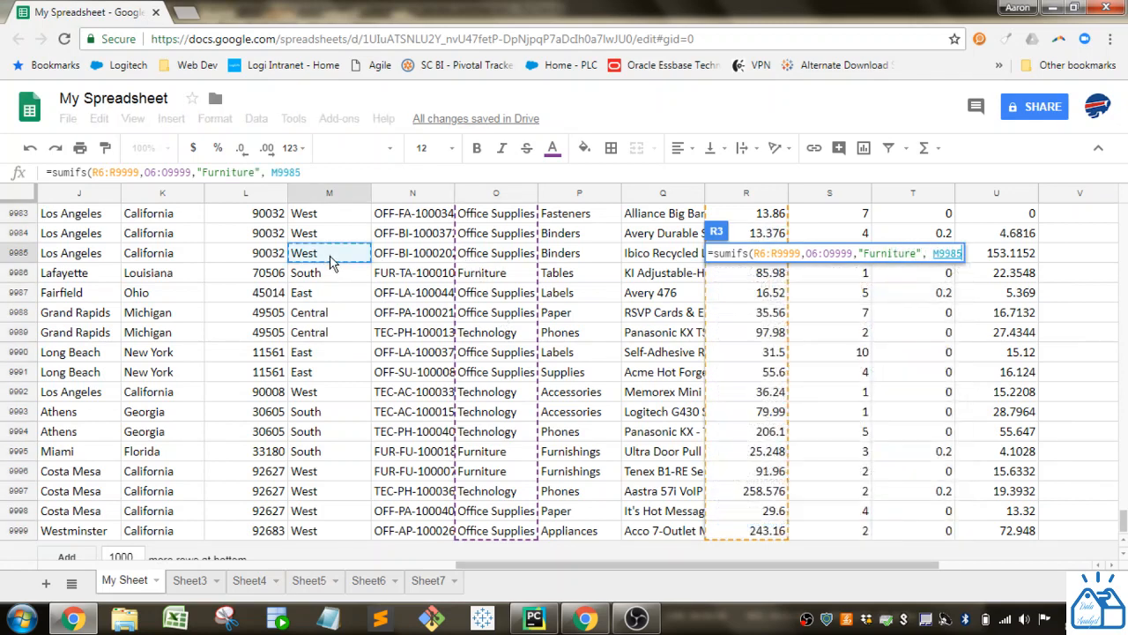
key(ctrl+Up)
key(Down)
key(ctrl+shift+Down)
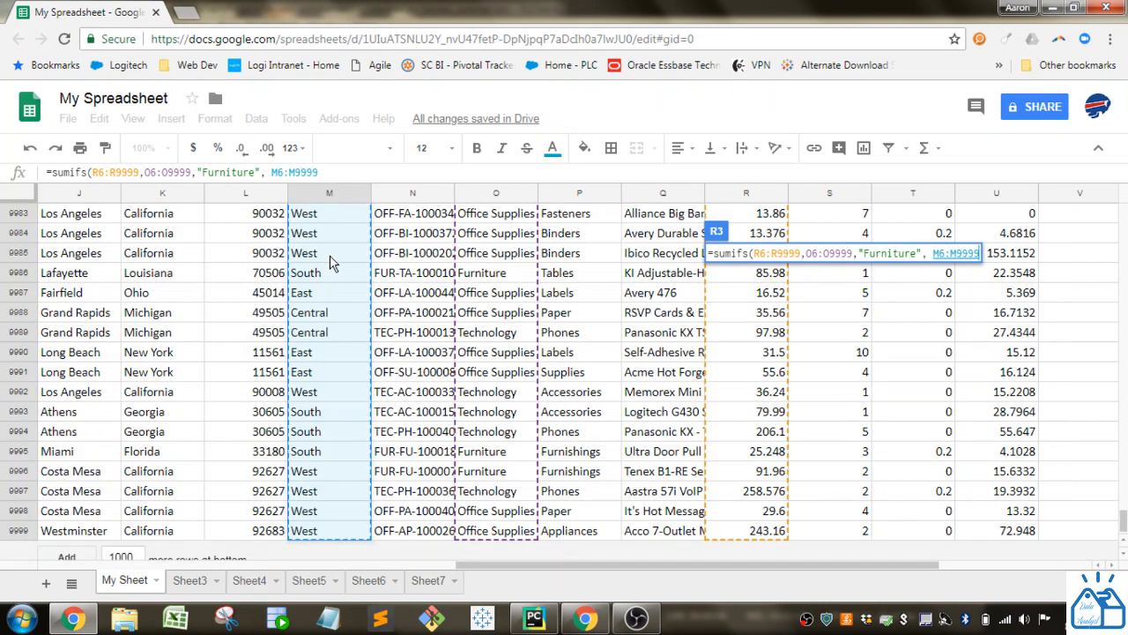
Enter "West" as the second criterion and complete the SUMIFS formula in R3.
text(,"E)
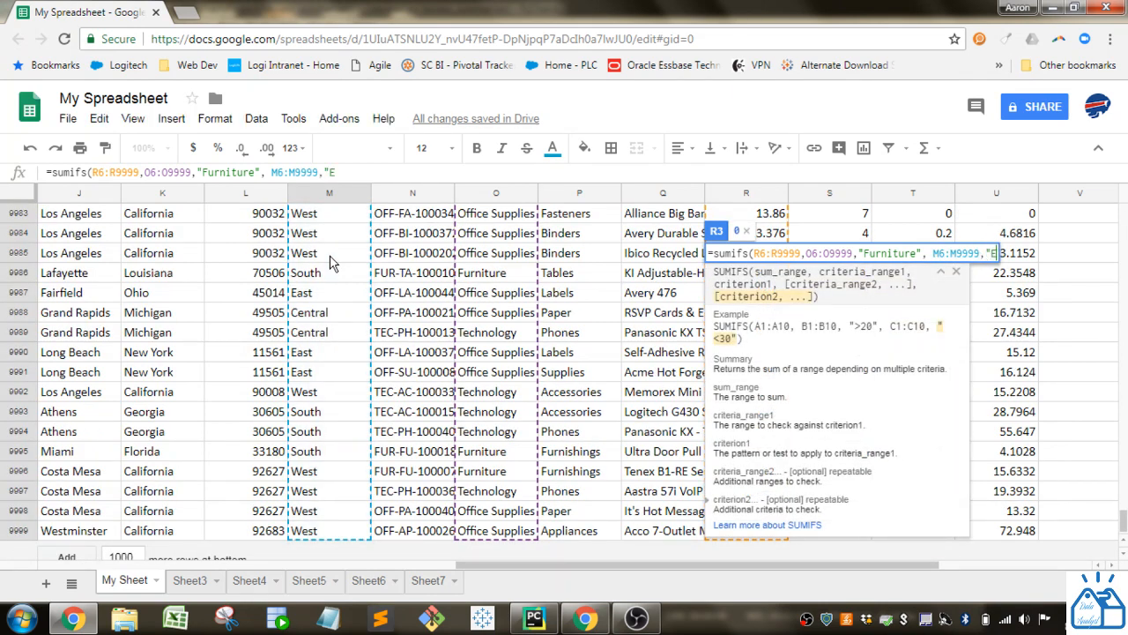
key(BackSpace)
text(e)
key(BackSpace)
text(West")
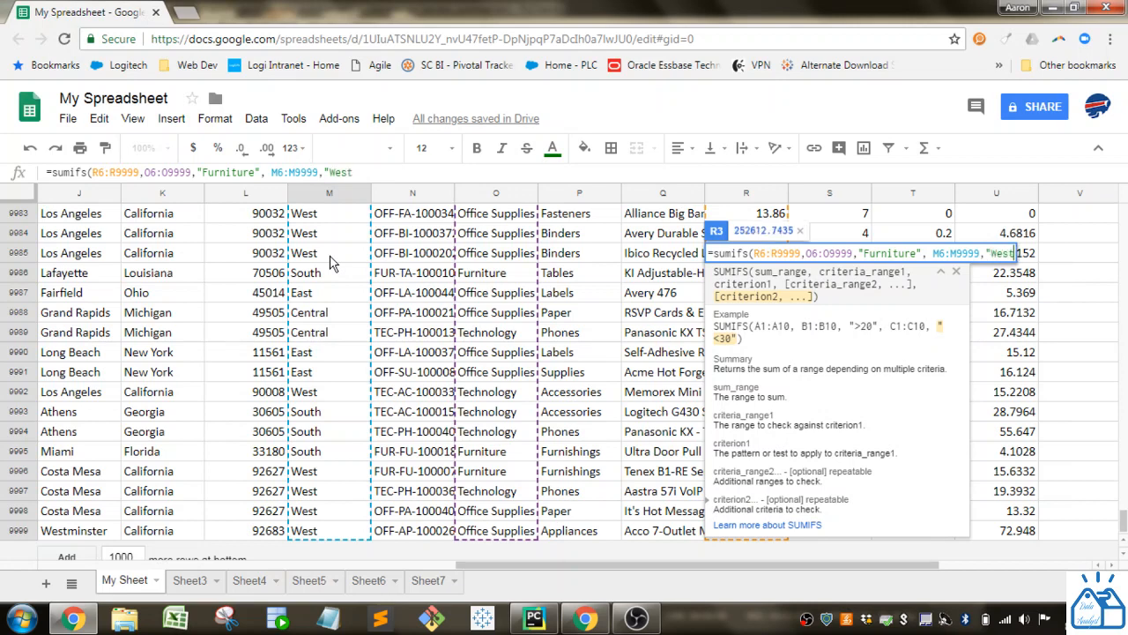
text())
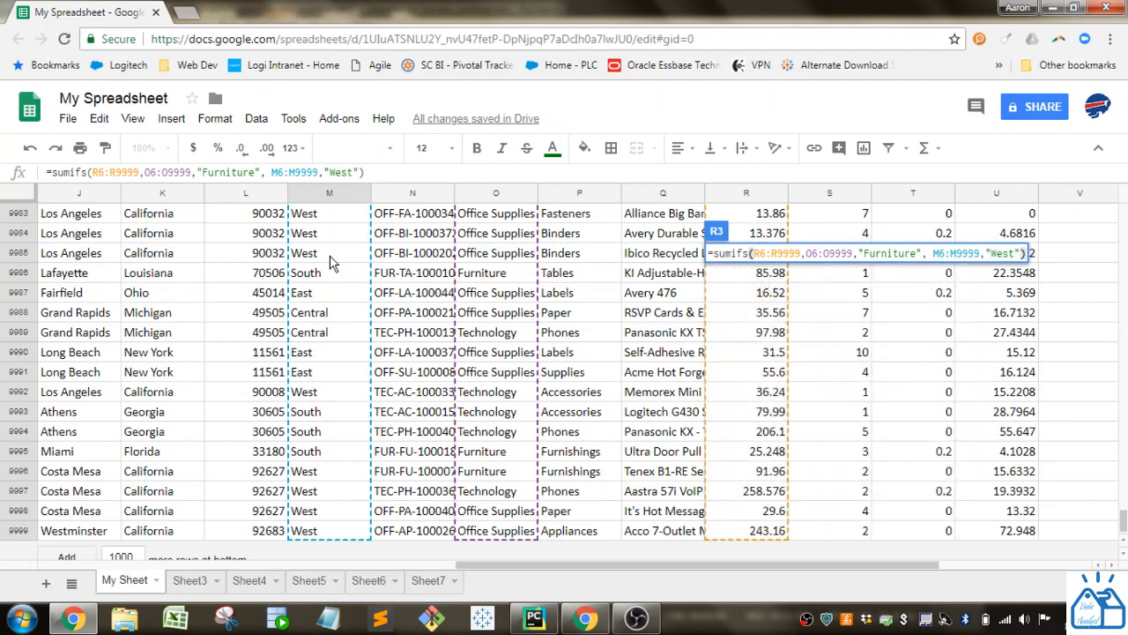
key(Return)
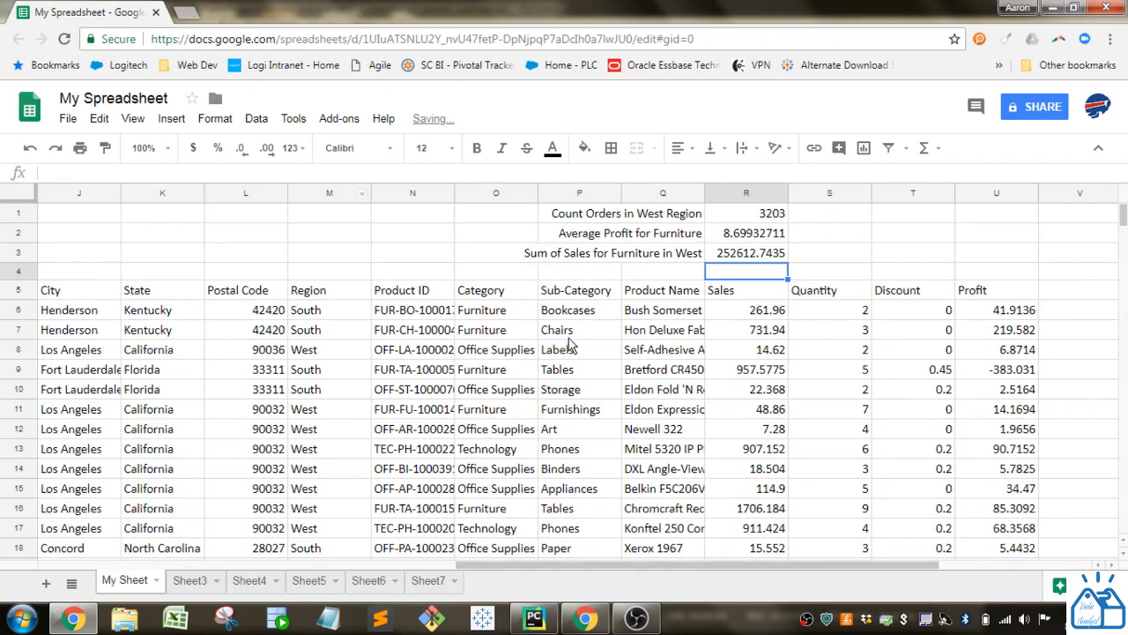
Format the furniture sales sum in R3 with the Number format (1,000.12).
click(736, 257)
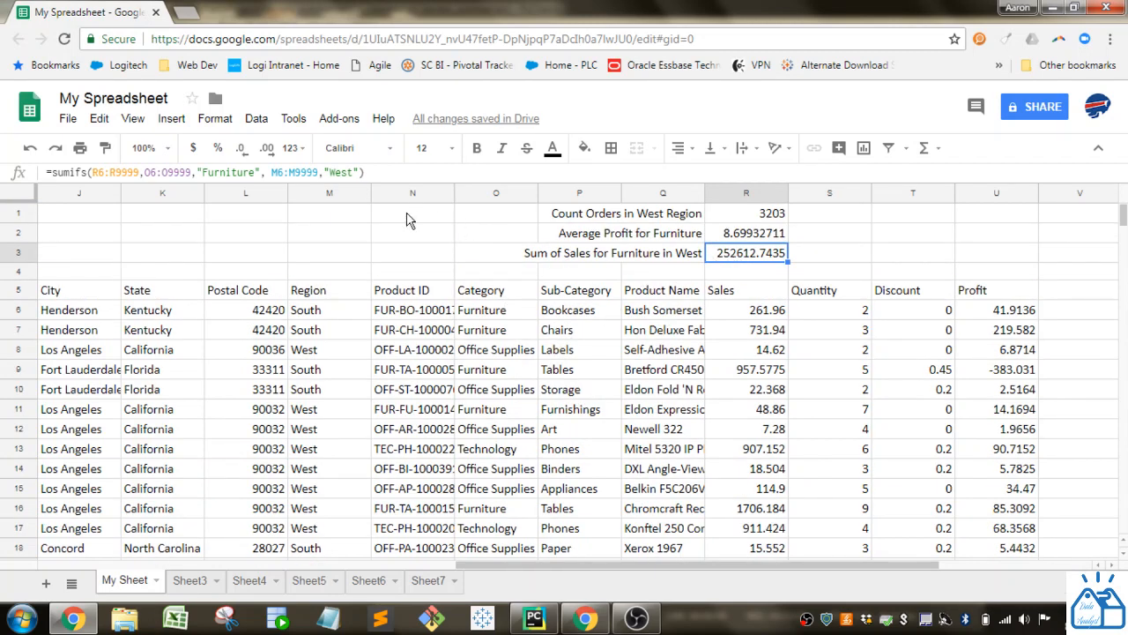
click(294, 148)
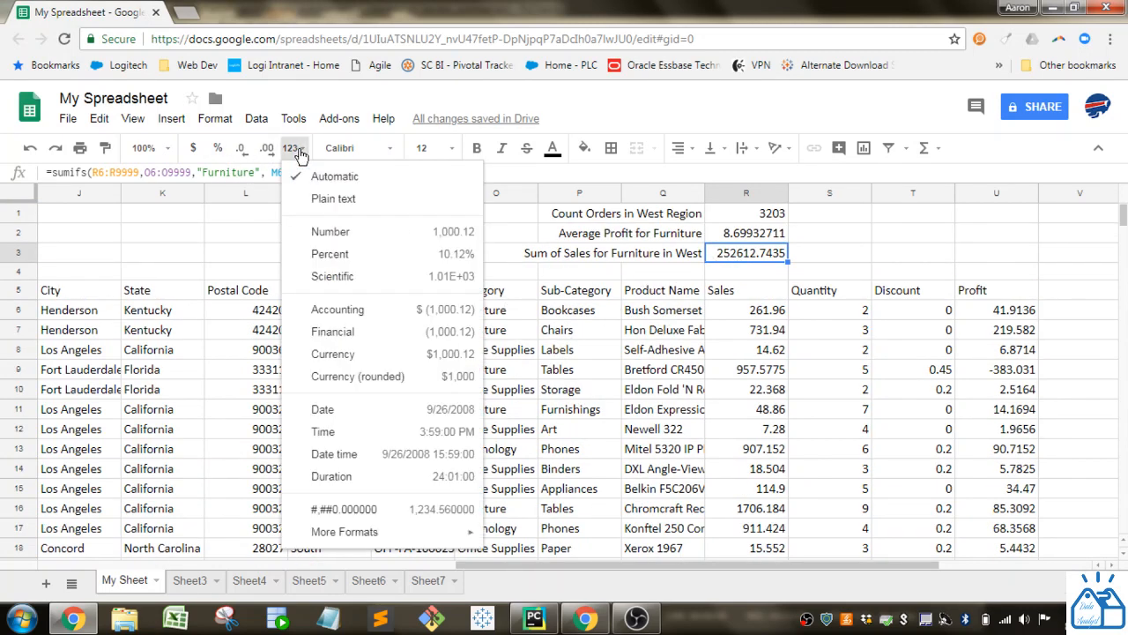
click(333, 232)
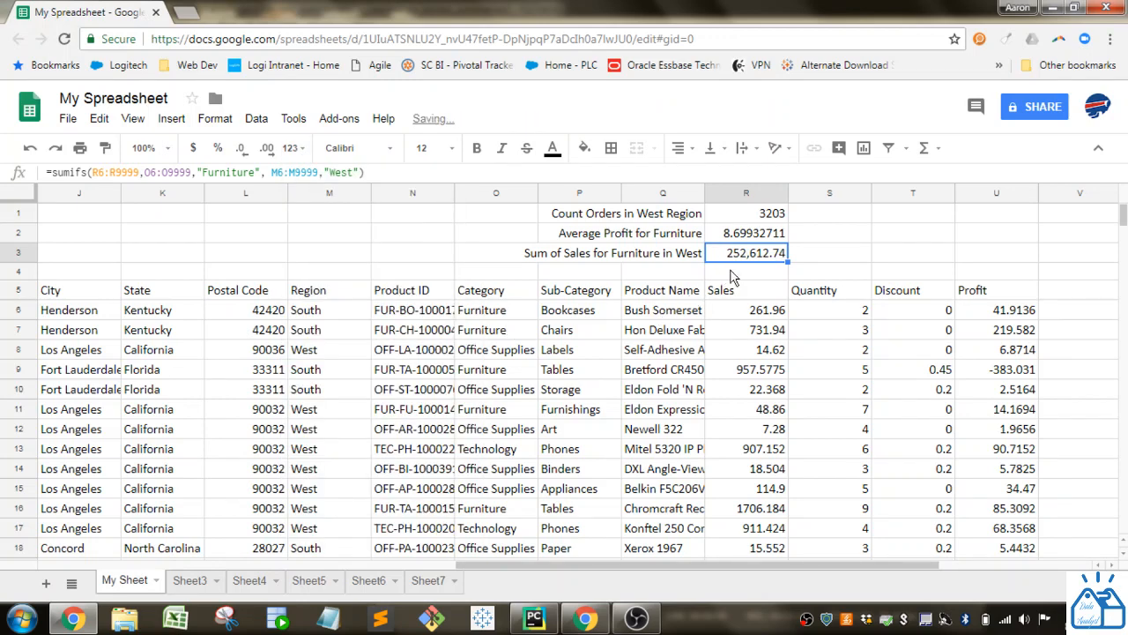